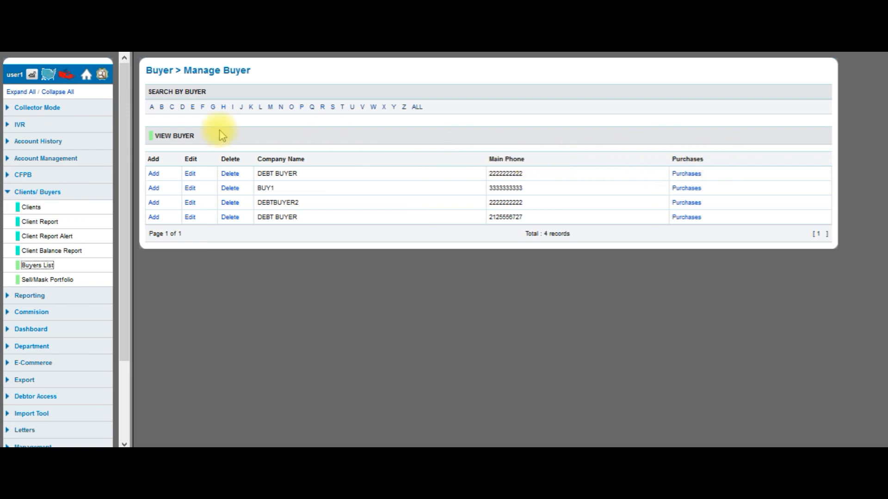
Add a new buyer 'Buyer Midwest' with a login user name, account password and state GA
click(155, 177)
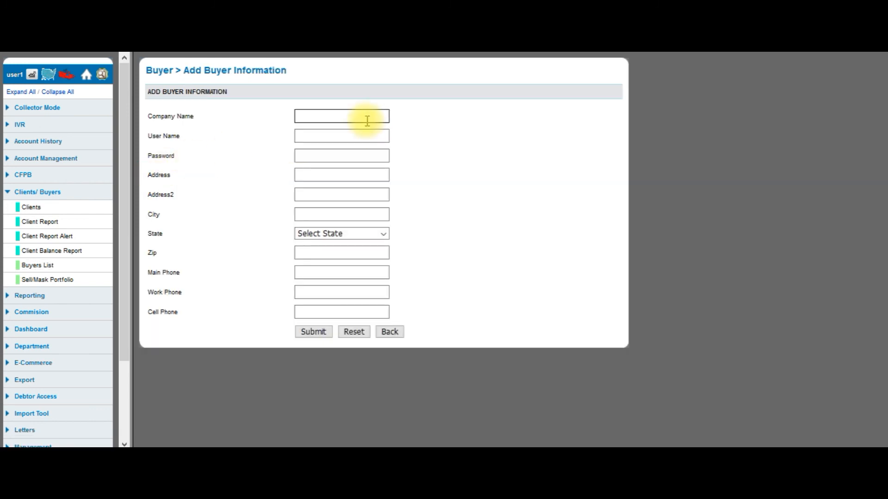
click(367, 120)
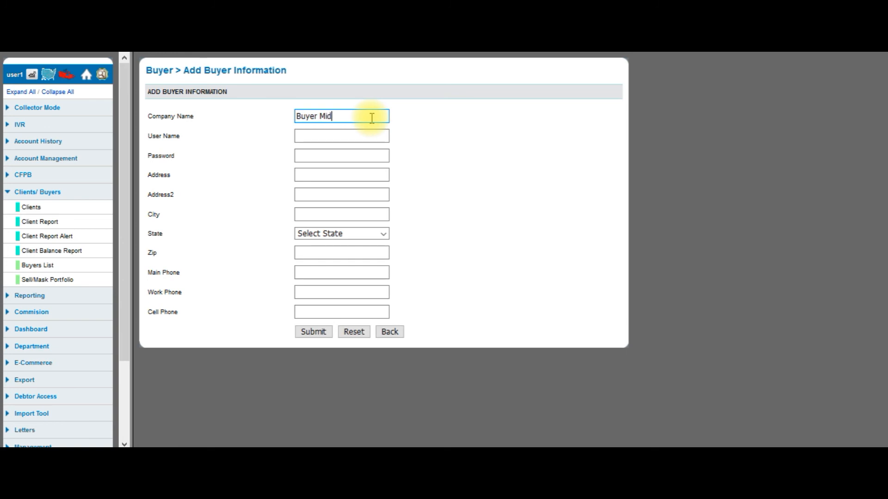
key(Tab)
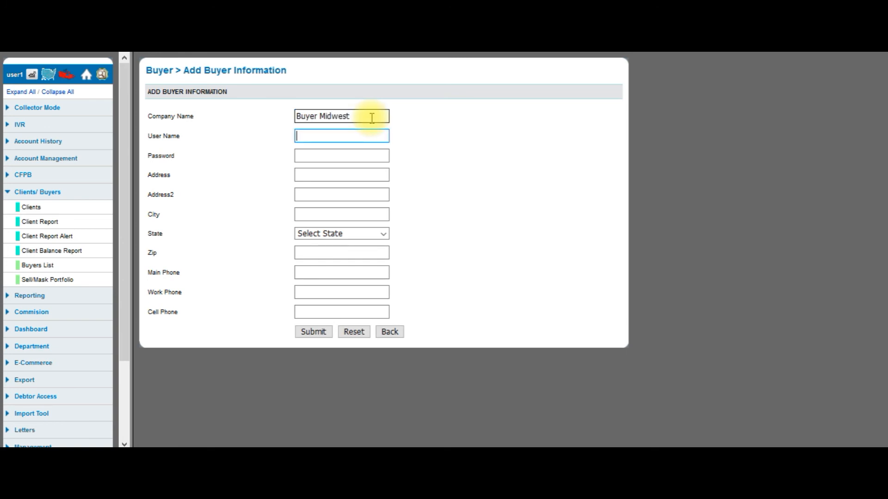
key(Tab)
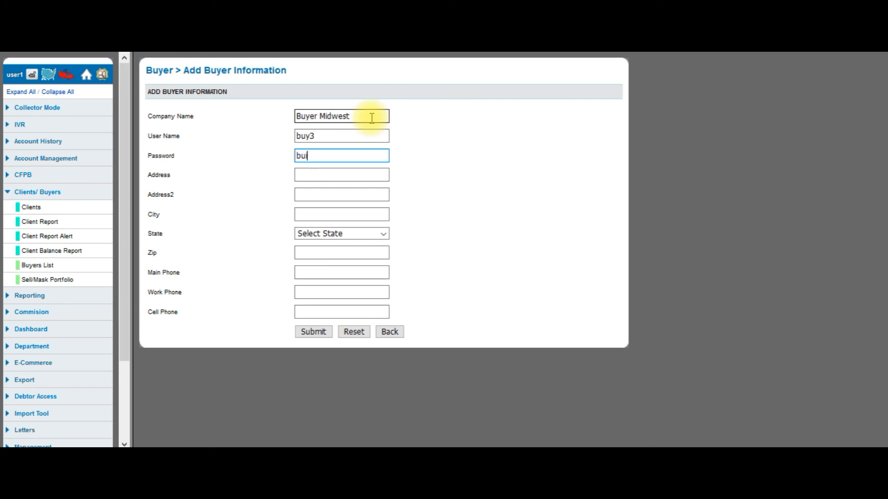
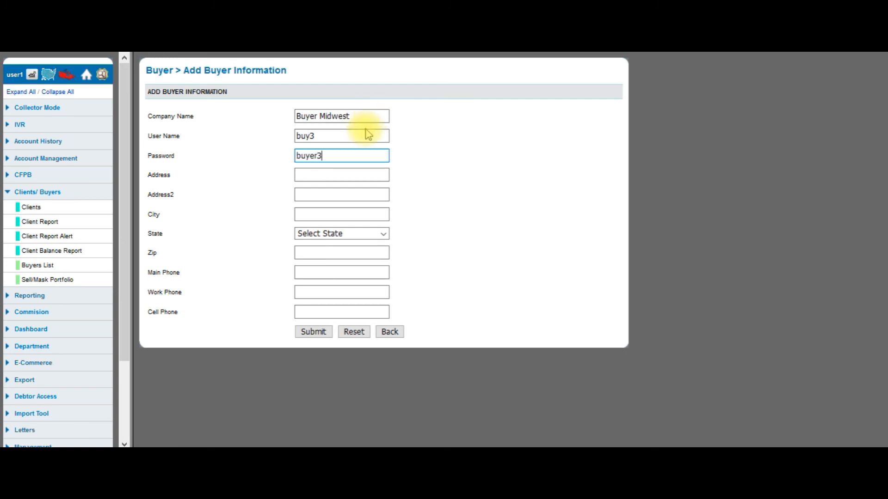
click(307, 233)
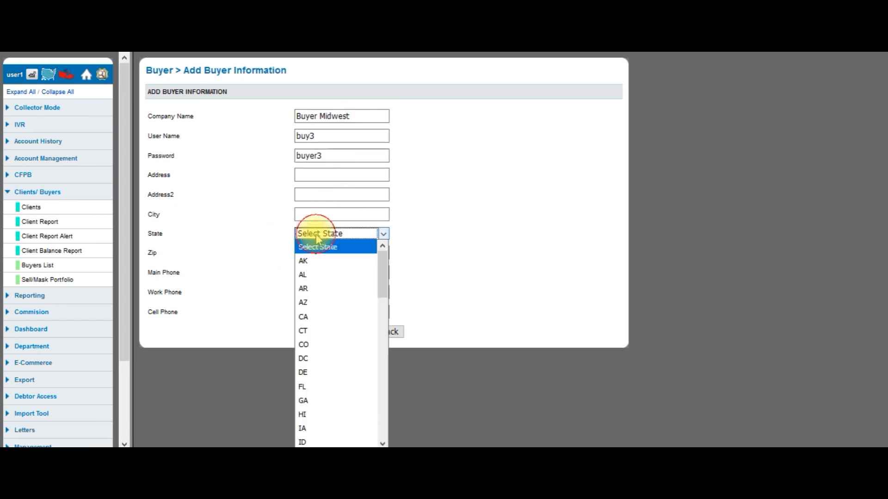
click(313, 401)
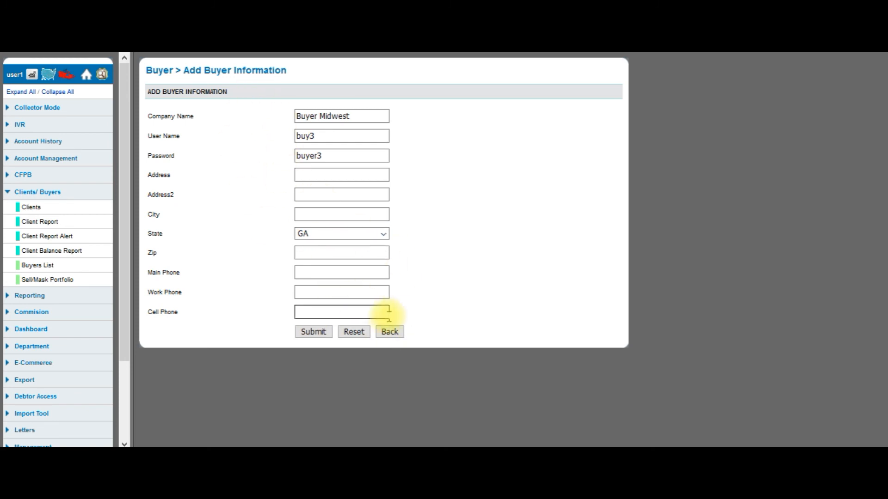
Discard the unsaved Buyer Midwest form, inspect buyer BUY1's edit page, then go back
click(390, 333)
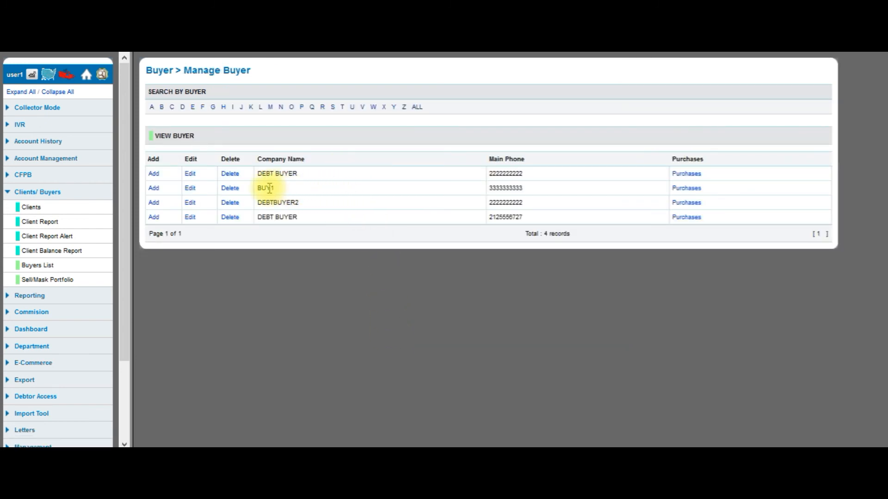
click(191, 193)
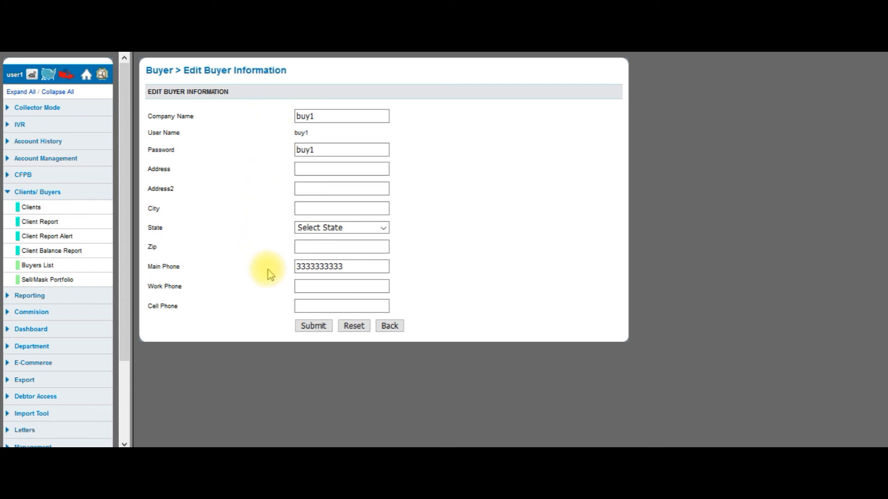
click(320, 148)
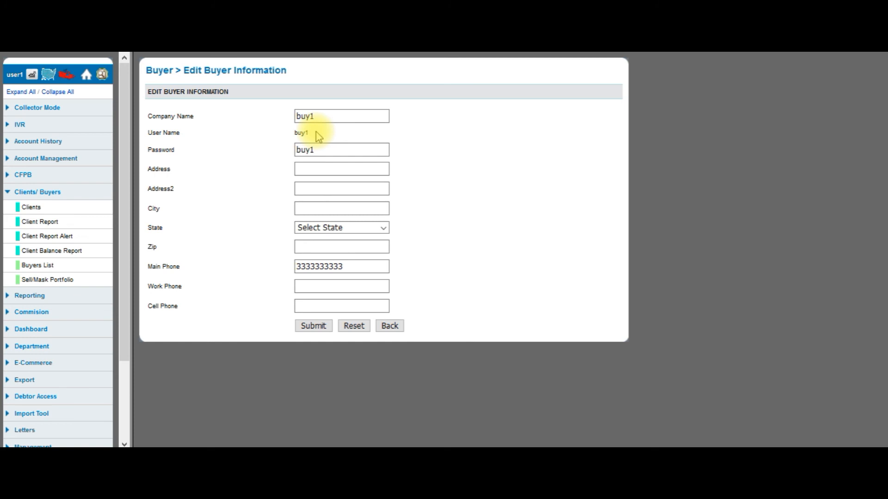
click(389, 327)
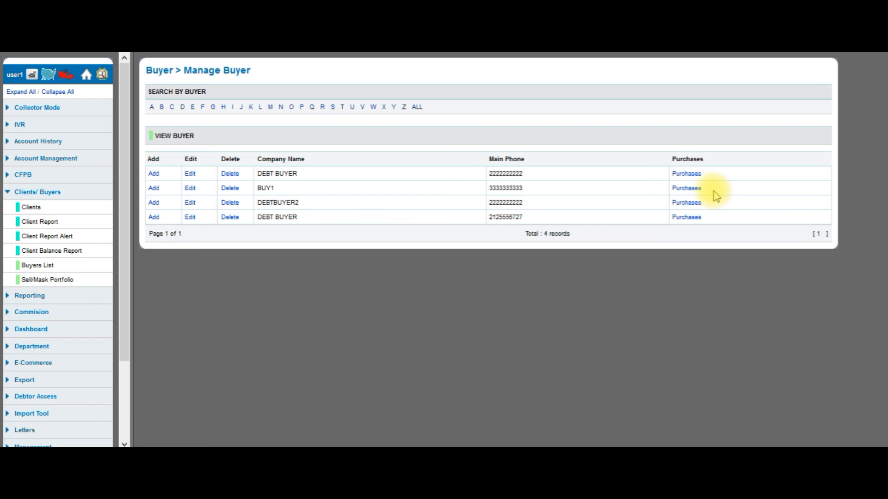
View BUY1's SALETEST sold portfolio with its AMEX, DISCOVER and MASTERCARD accounts and balance columns
click(690, 190)
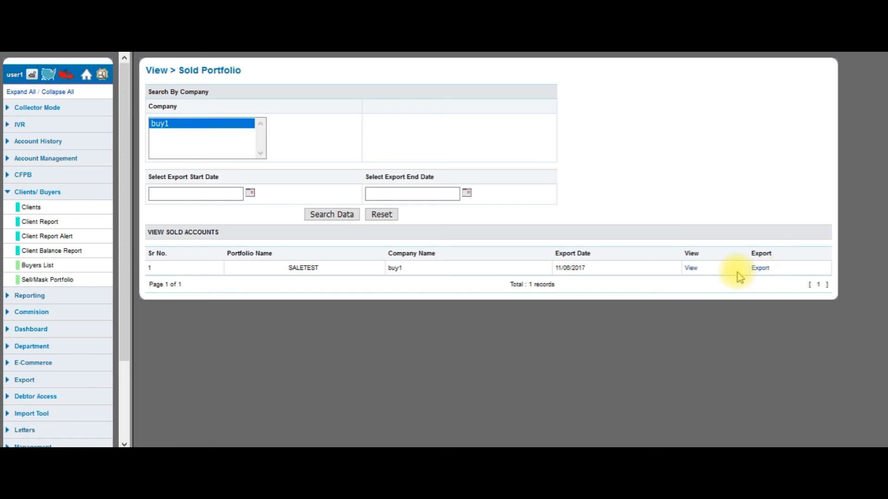
click(690, 269)
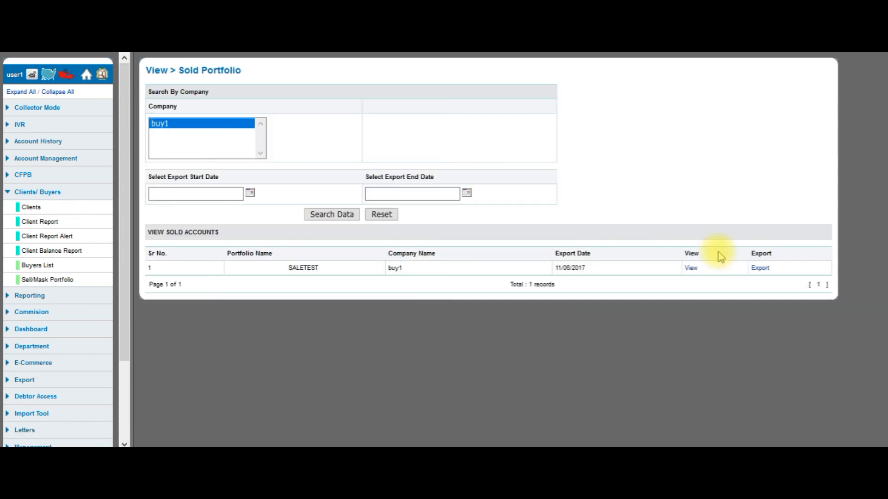
click(694, 269)
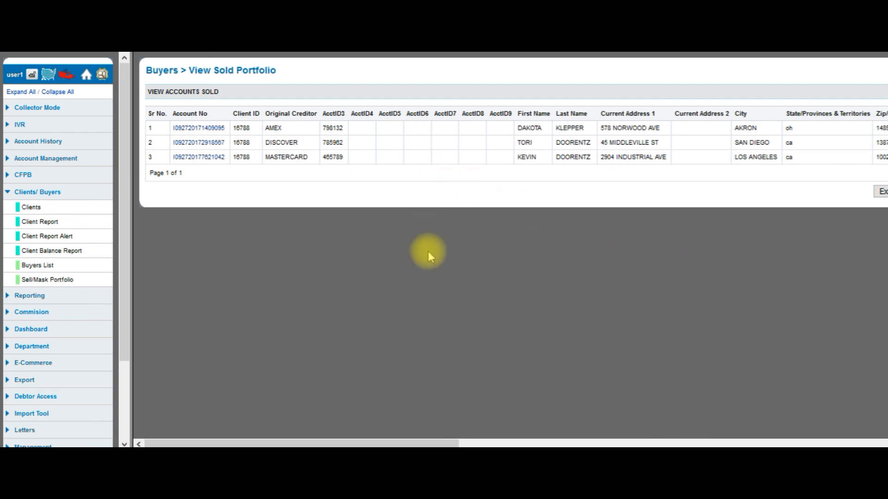
drag(436, 443, 596, 435)
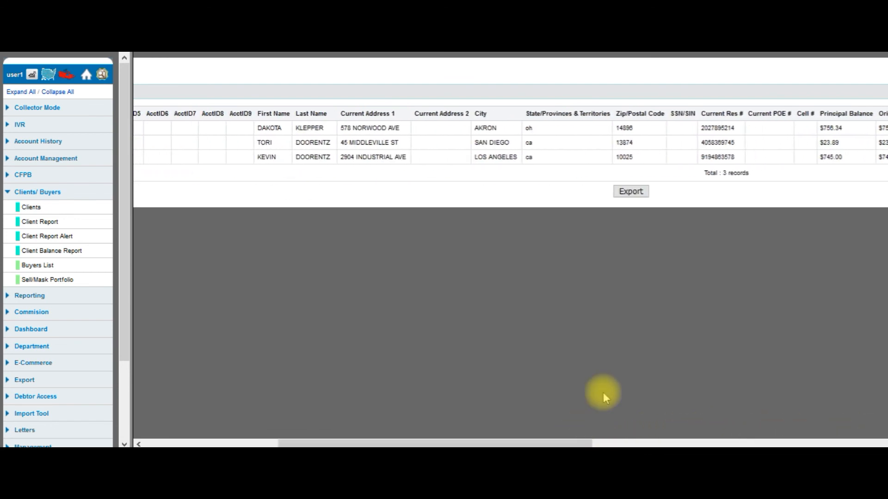
click(636, 198)
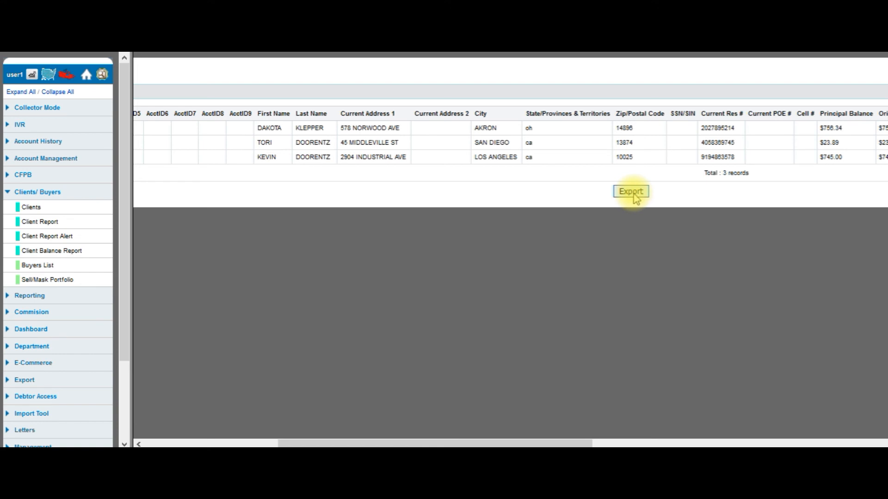
right_click(627, 234)
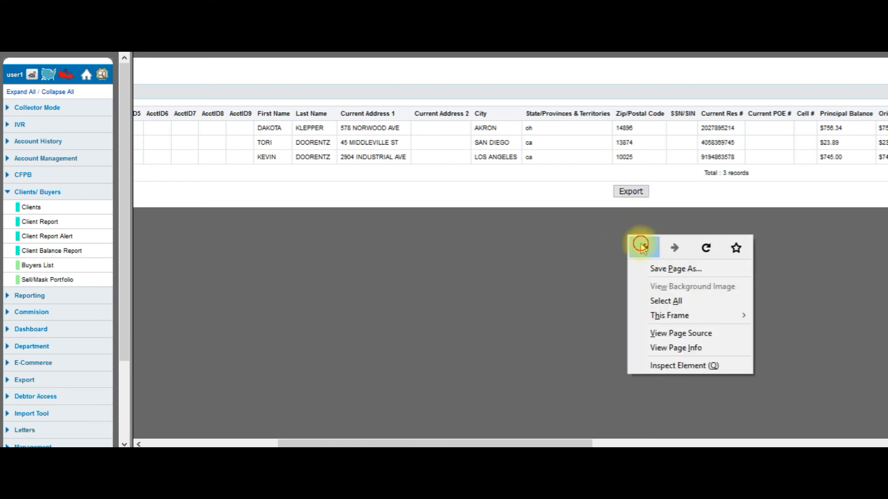
click(641, 245)
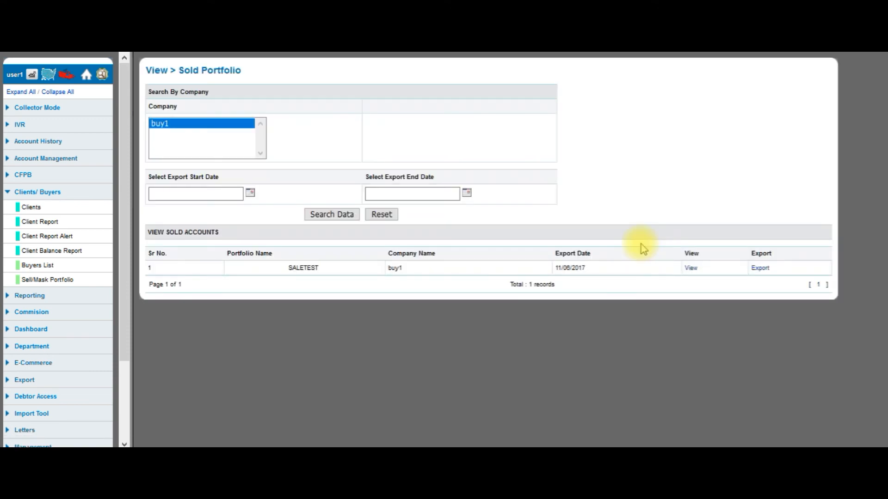
click(761, 268)
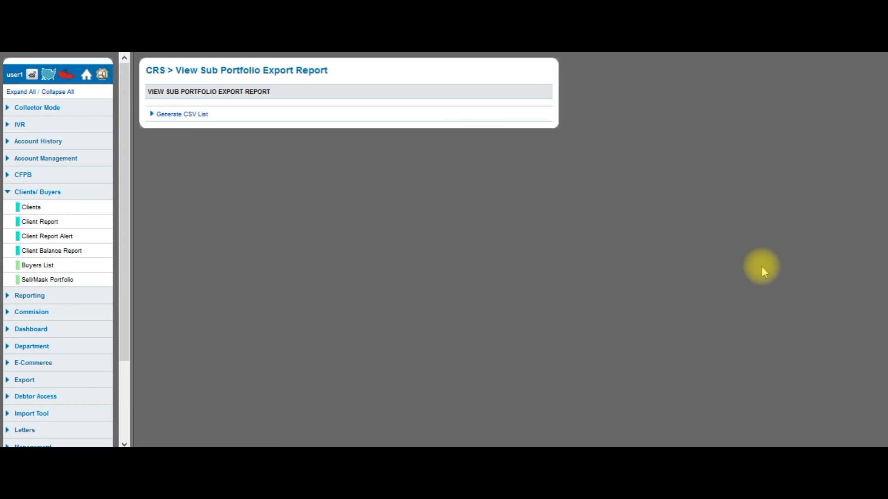
click(199, 117)
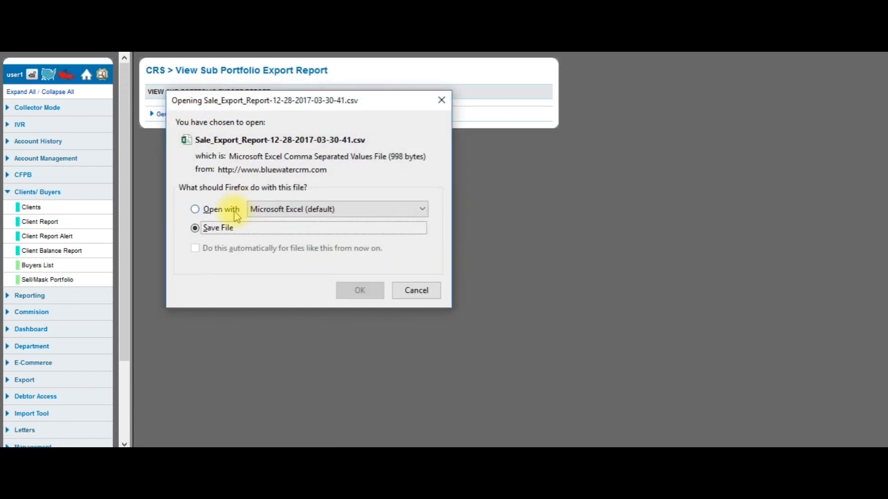
click(232, 213)
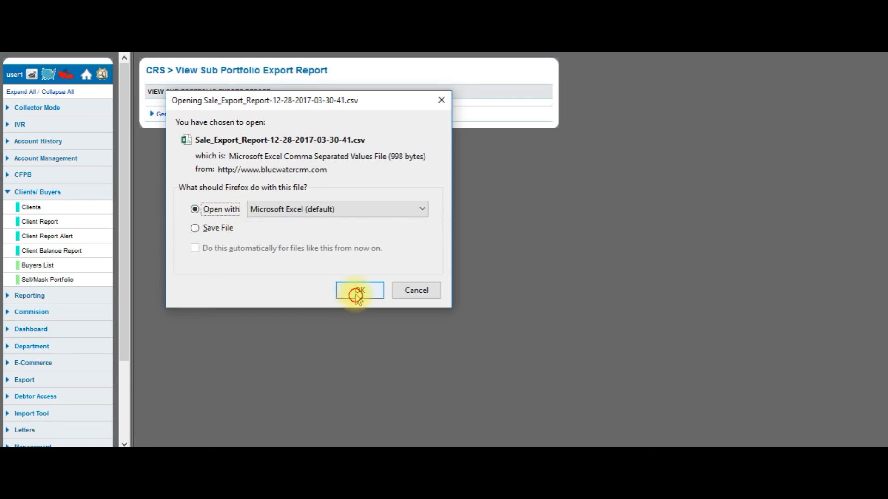
click(360, 292)
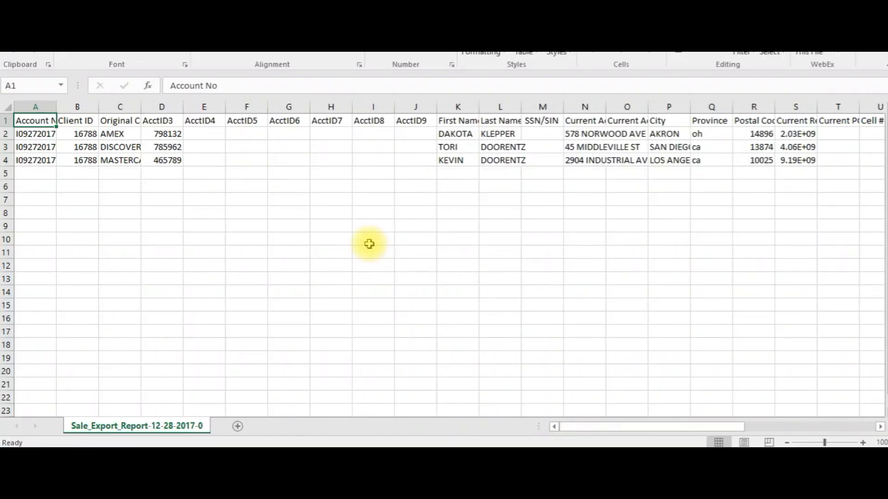
Scroll across the three exported accounts' columns in the Excel sheet
drag(606, 427, 560, 428)
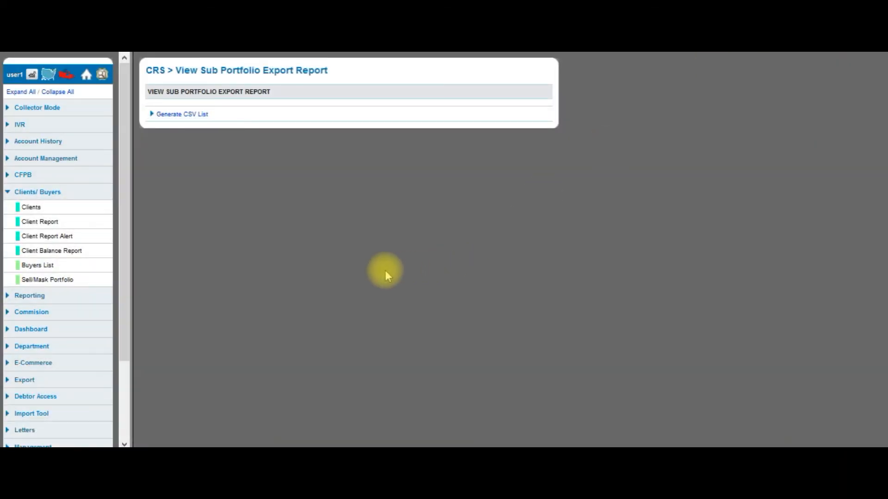
Query client Car Loan across portfolios 6850–6852, returning 60 records totalling $141636.12
drag(128, 255, 123, 357)
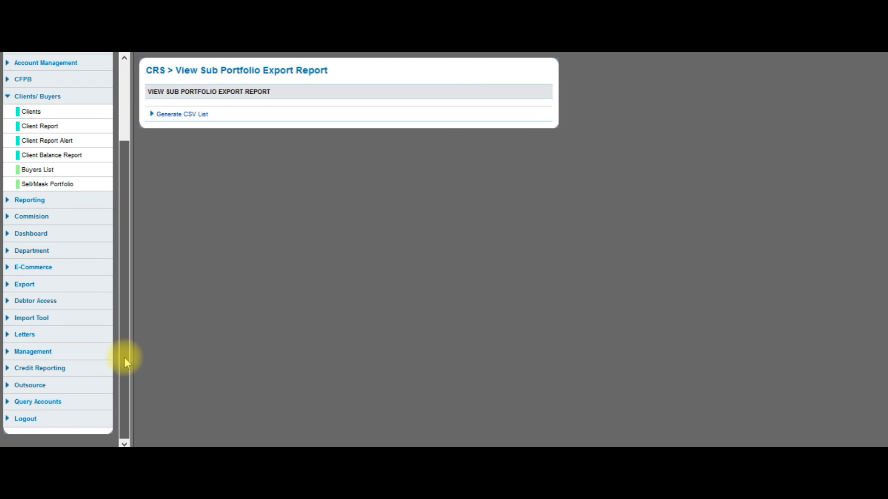
click(46, 402)
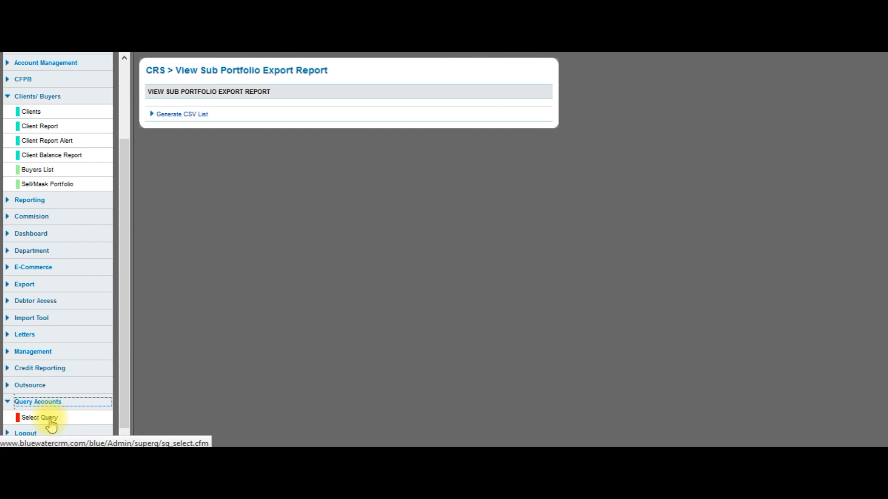
click(50, 419)
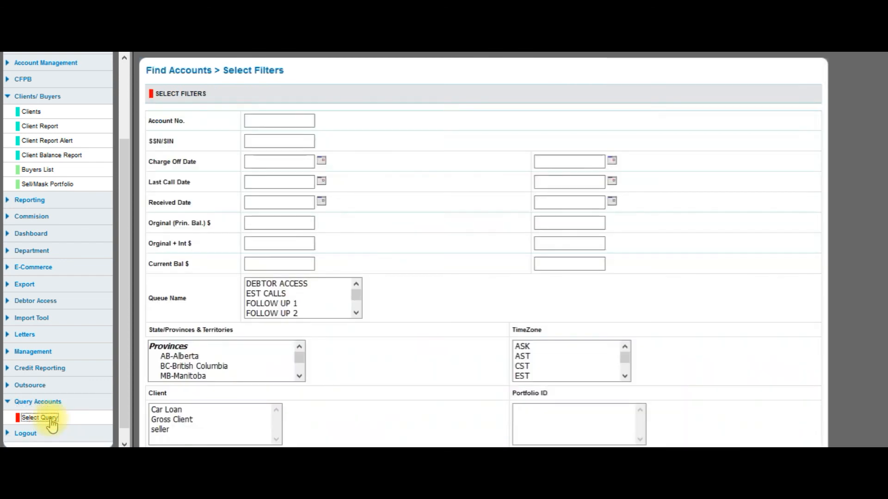
scroll(421, 217, down, 2)
scroll(421, 221, down, 1)
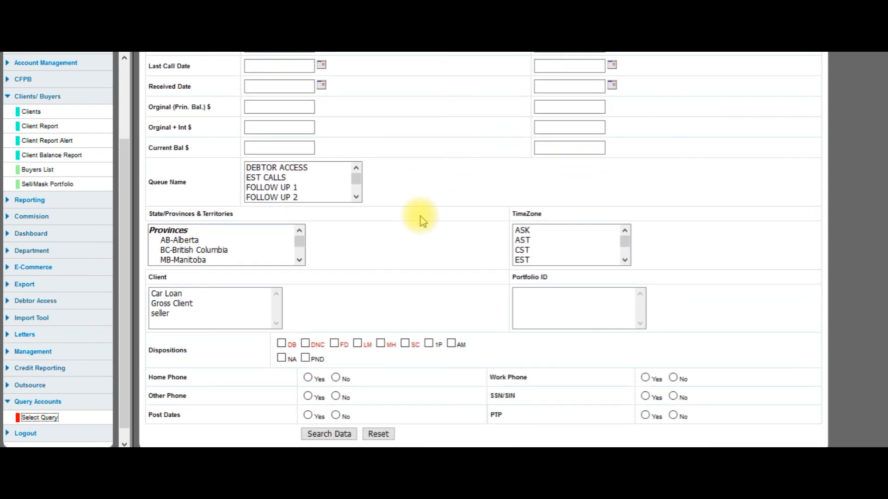
click(206, 293)
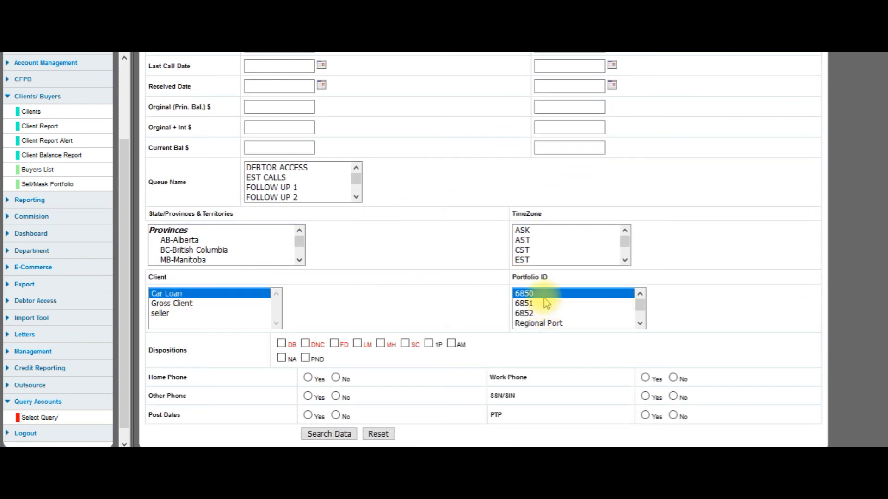
drag(532, 294, 547, 315)
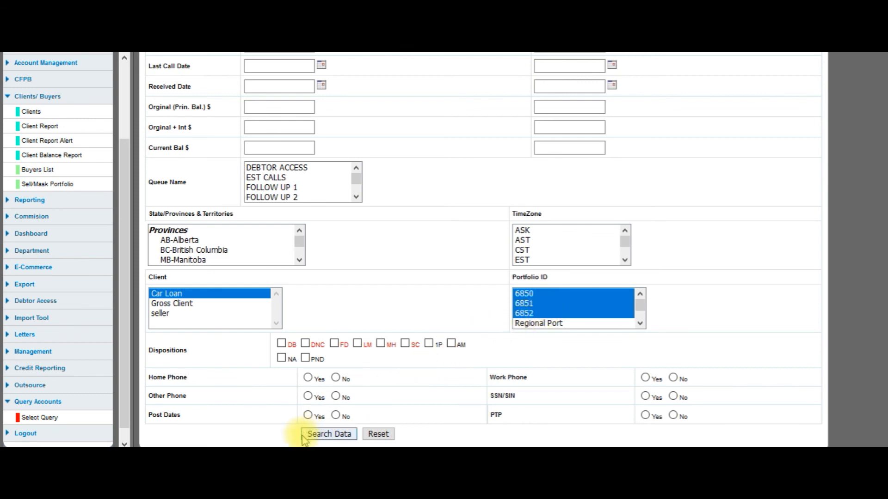
click(316, 434)
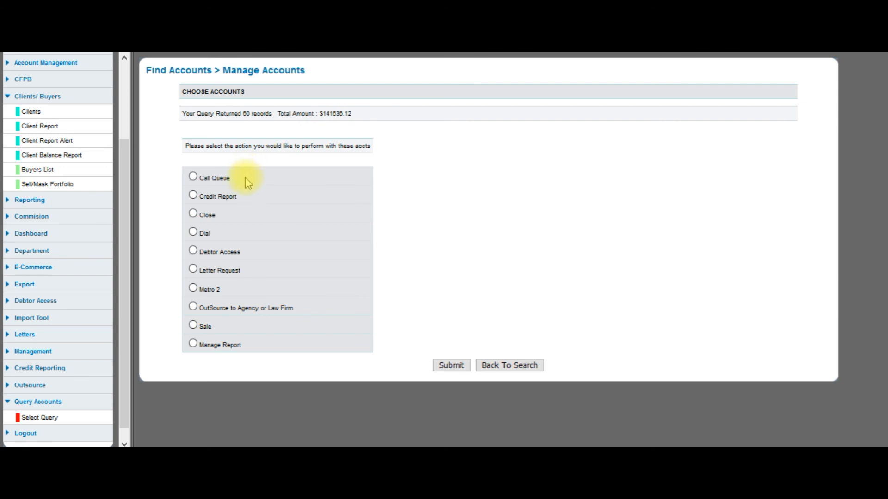
Submit the found accounts for Sale, keeping 23 good records ($68223.96) and skipping 37
click(193, 325)
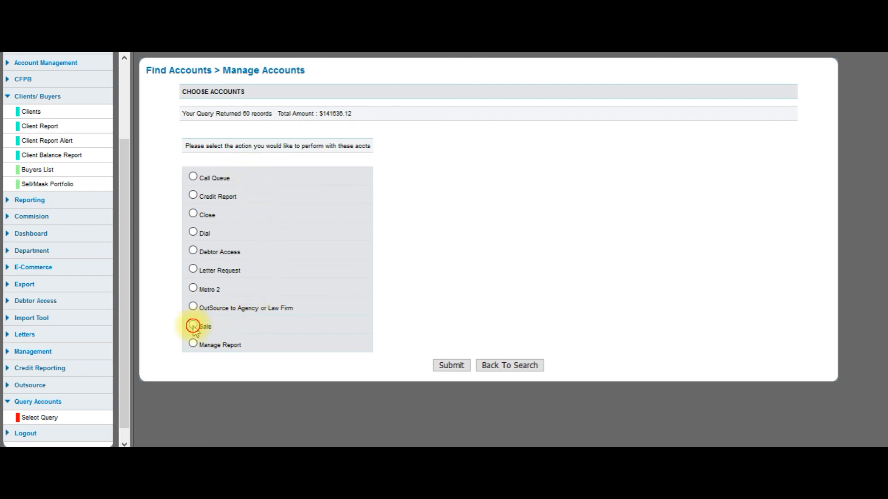
click(451, 366)
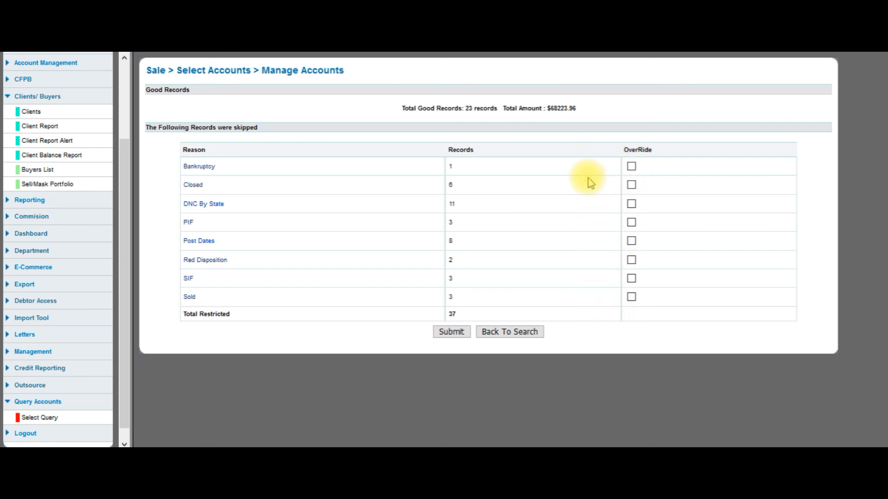
click(458, 333)
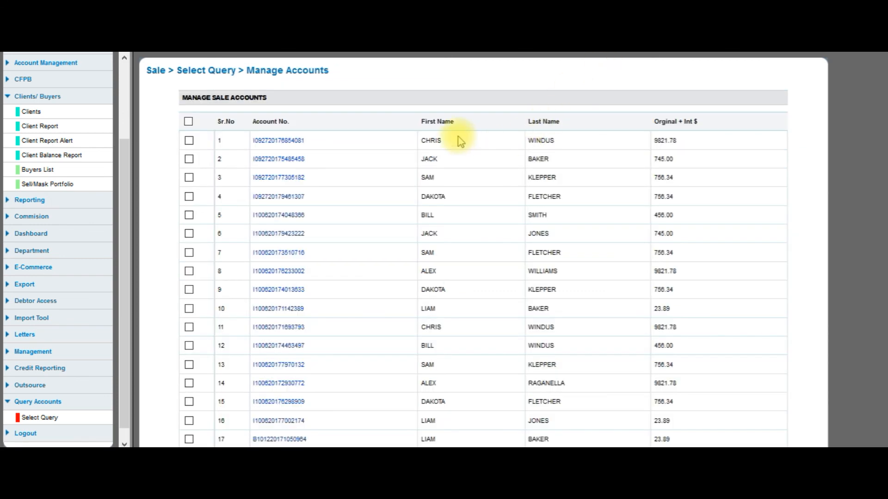
Tick sale accounts in rows 1, 2, 3, 4, 6, 7, 8 and 10
scroll(459, 140, down, 2)
scroll(459, 135, down, 2)
scroll(460, 134, up, 4)
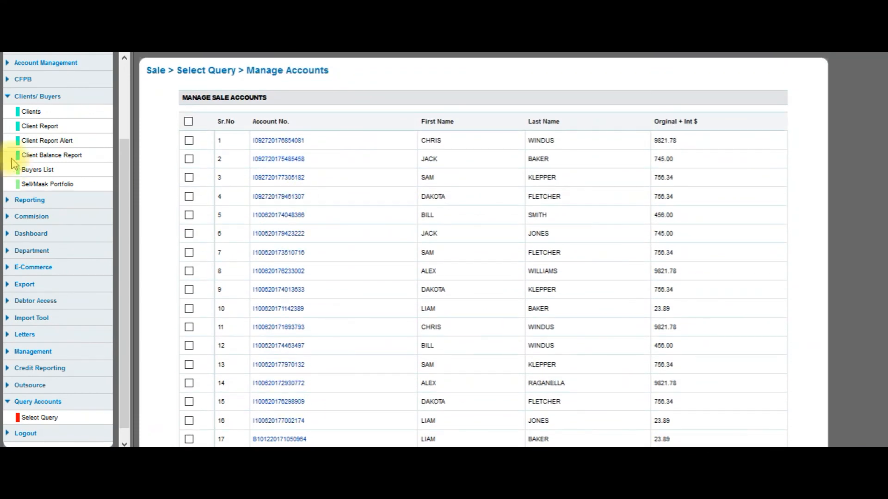
click(189, 141)
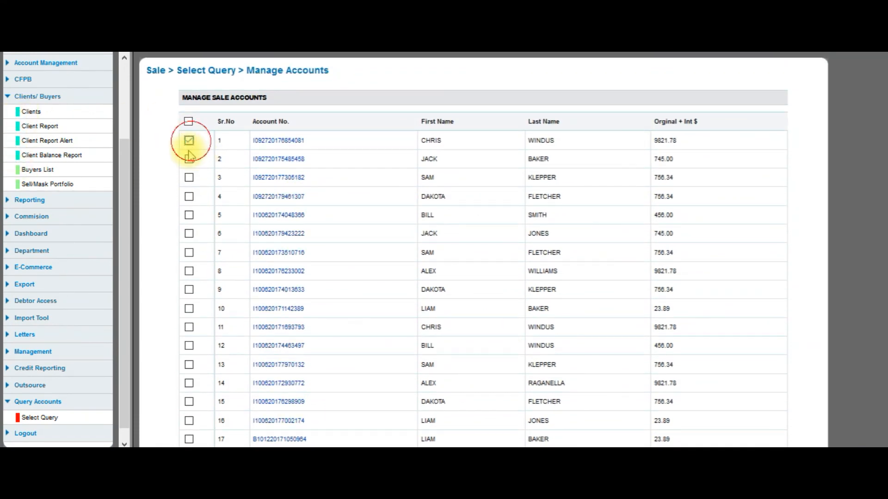
click(189, 159)
click(189, 178)
click(189, 197)
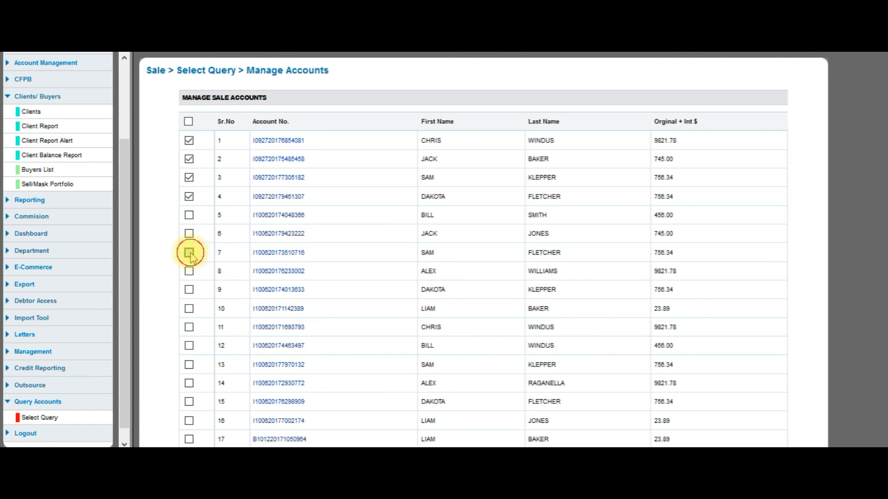
click(189, 271)
click(189, 252)
click(189, 234)
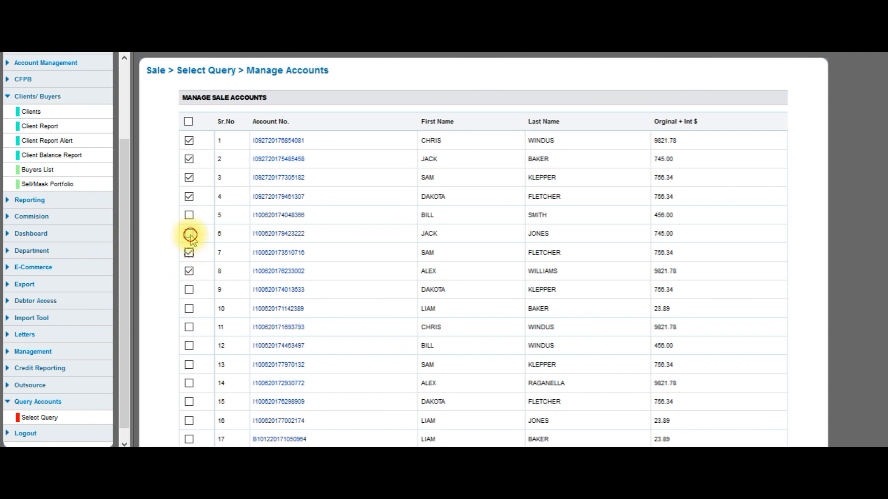
click(189, 308)
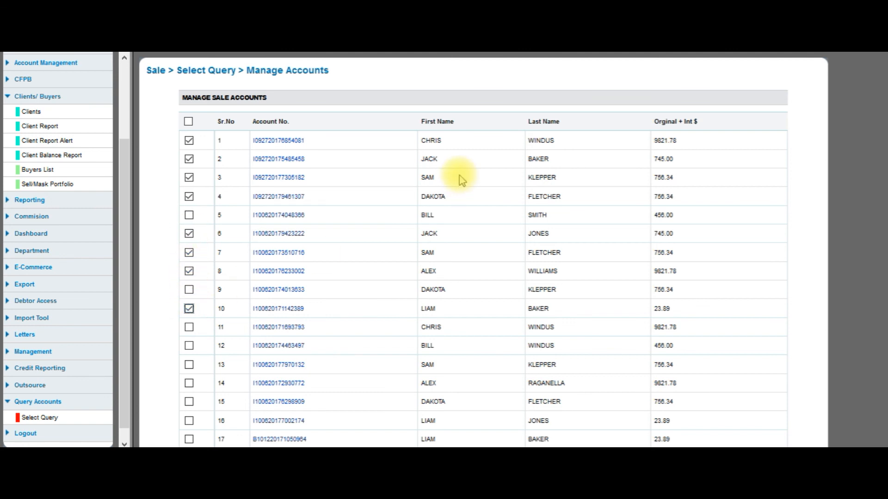
scroll(460, 173, down, 3)
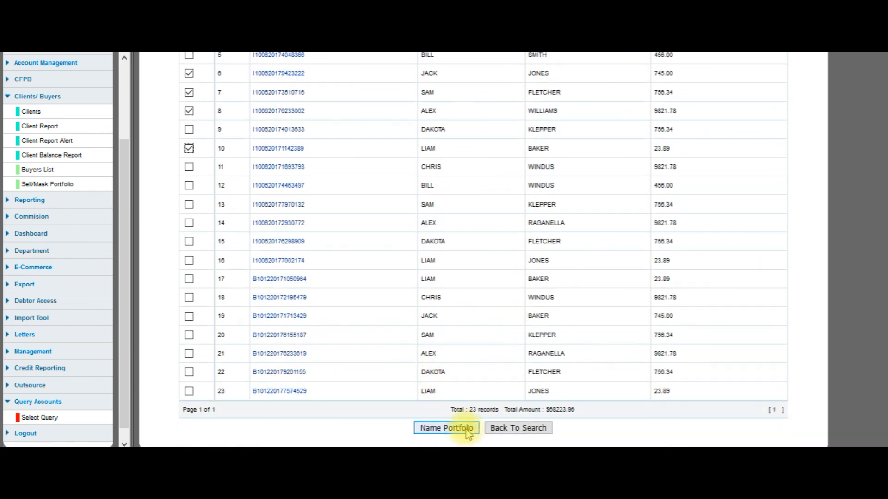
Name the portfolio as multiple sale files: 2 files, split evenly by principal balance, then submit
click(468, 430)
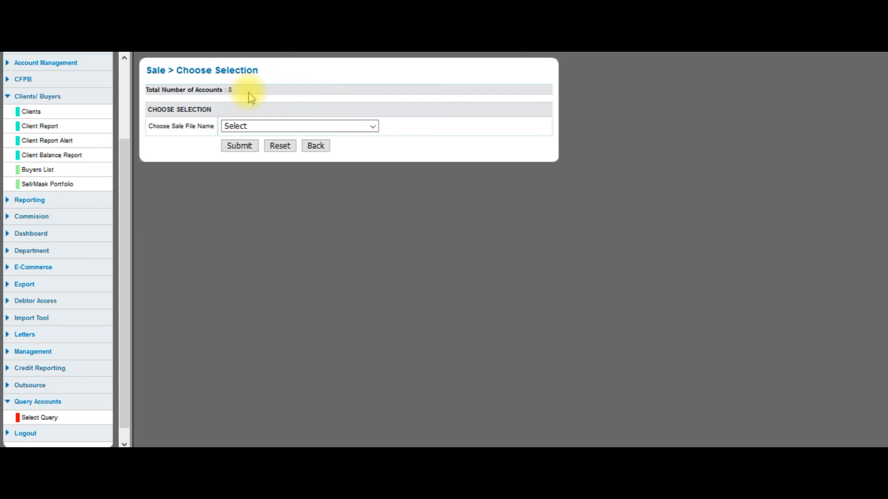
click(257, 131)
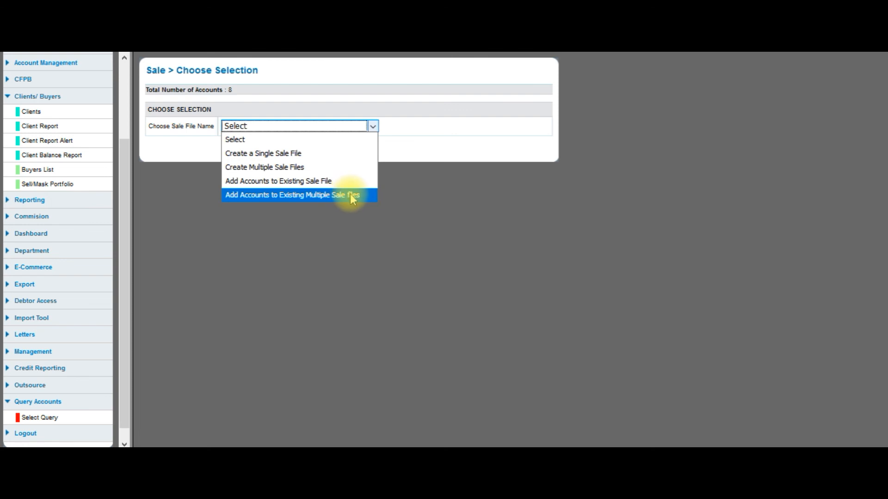
click(311, 168)
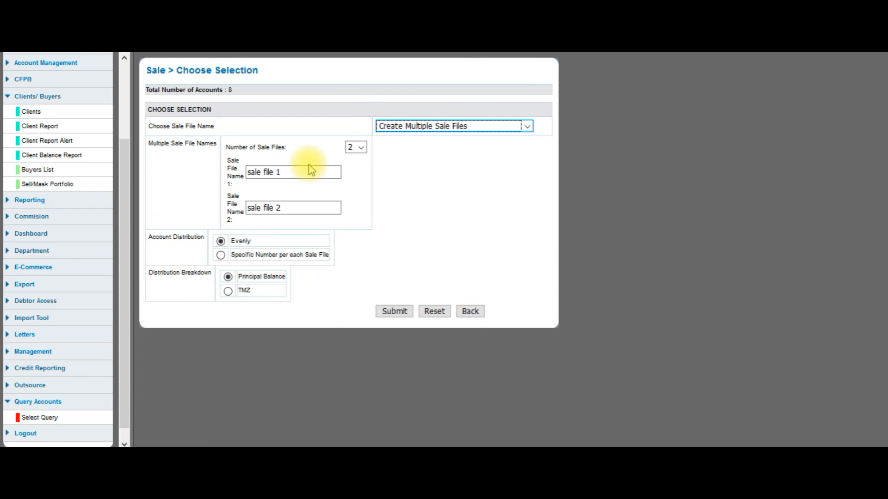
click(362, 149)
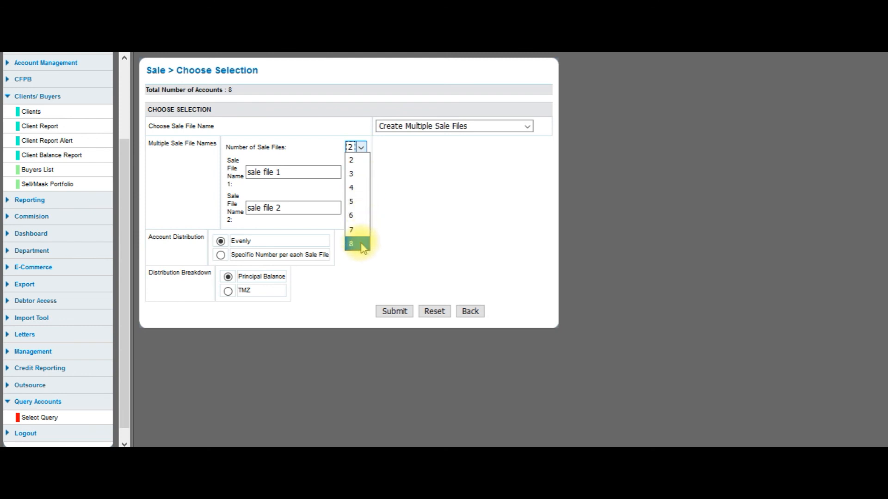
click(396, 185)
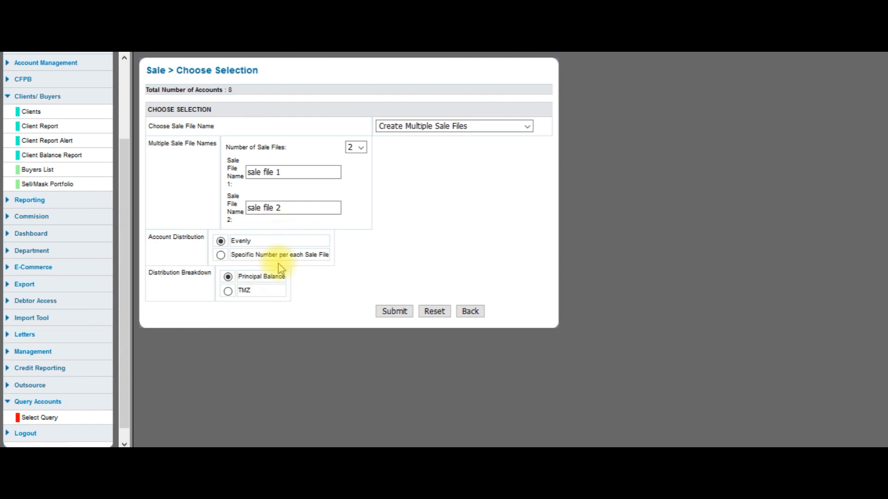
click(395, 312)
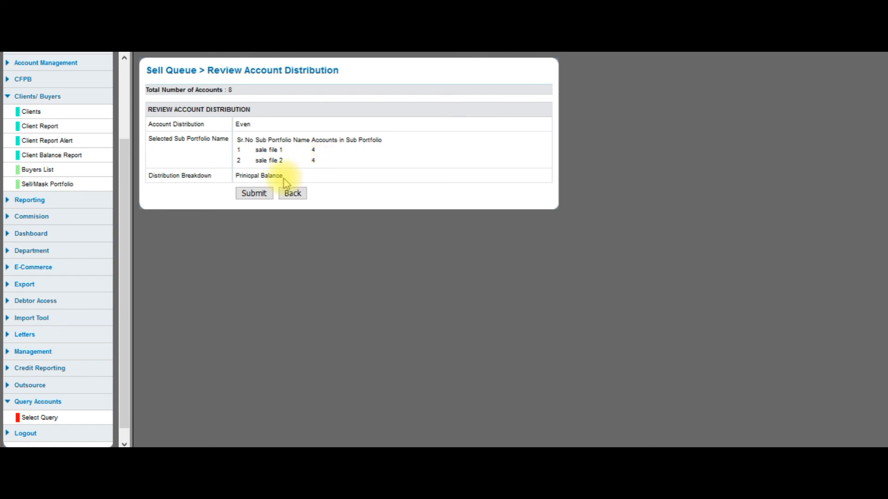
Confirm the distribution so SALE FILE 1 and SALE FILE 2 get 4 accounts each
click(253, 196)
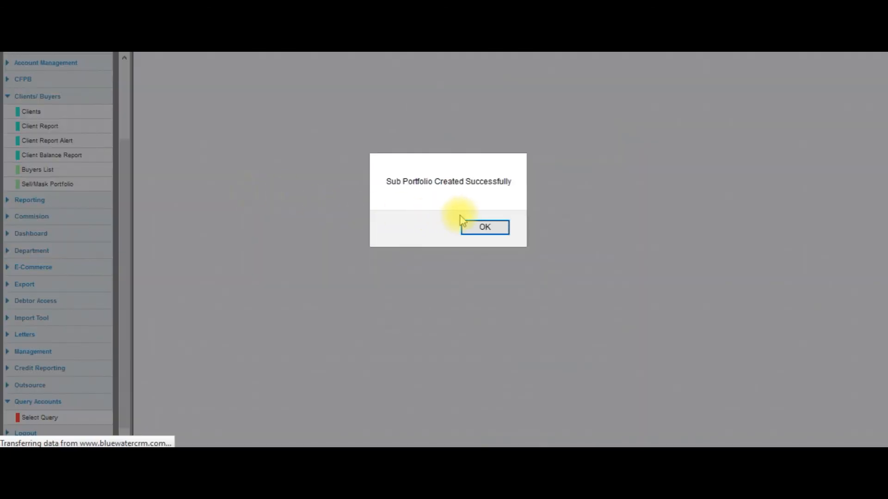
click(485, 227)
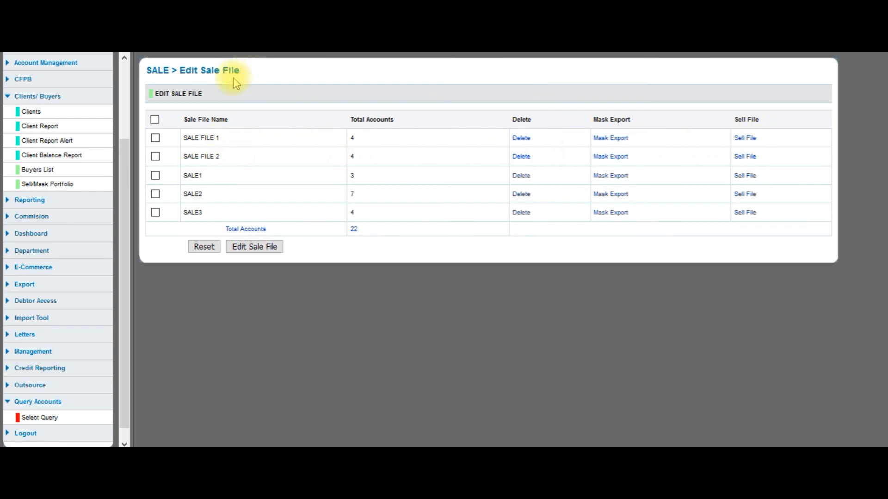
Generate a masked CSV export of SALE FILE 1 and open 'sale file 1.csv' in Excel
click(69, 185)
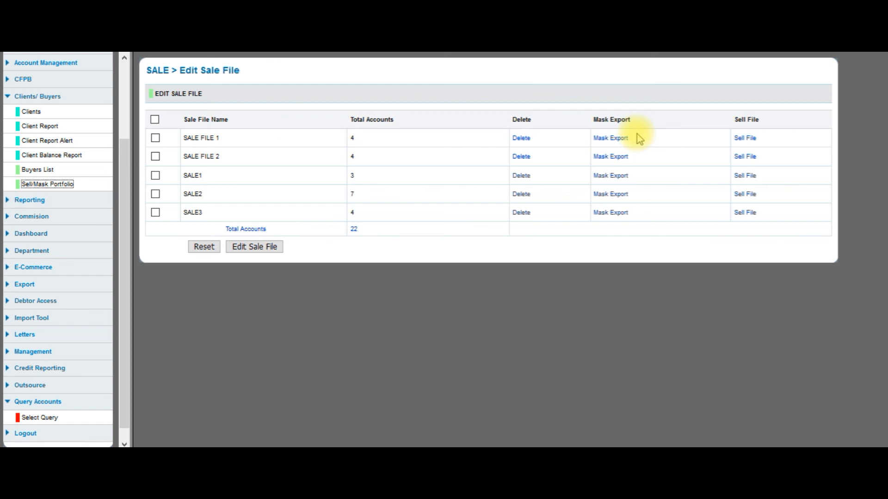
click(618, 138)
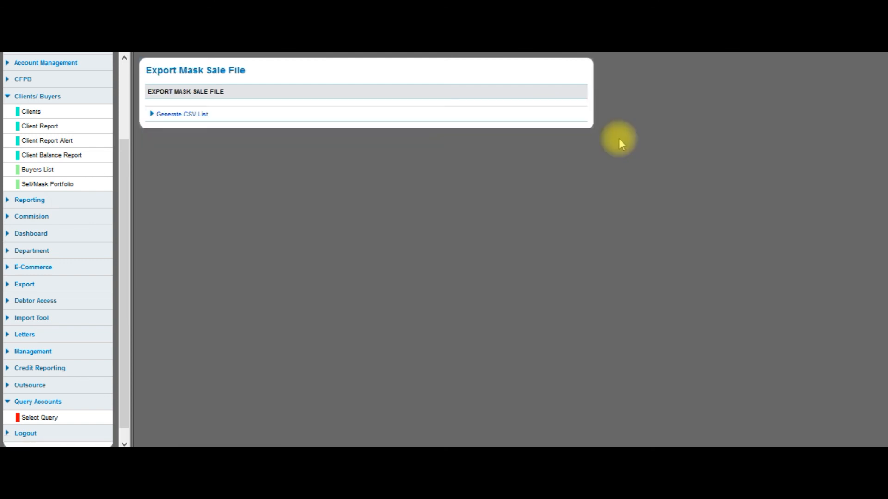
click(194, 116)
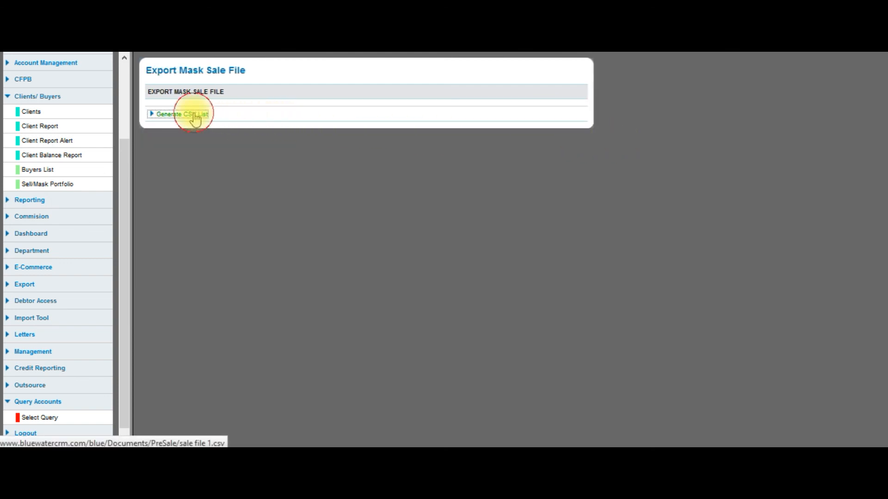
click(218, 209)
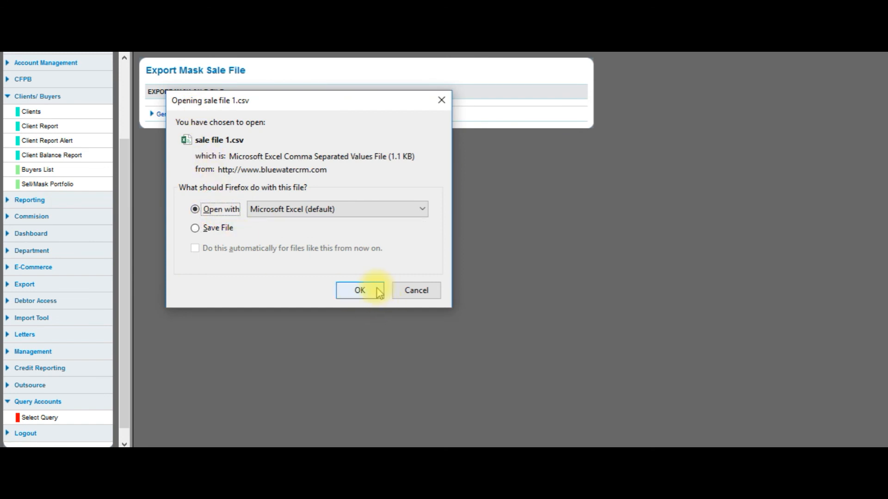
click(373, 291)
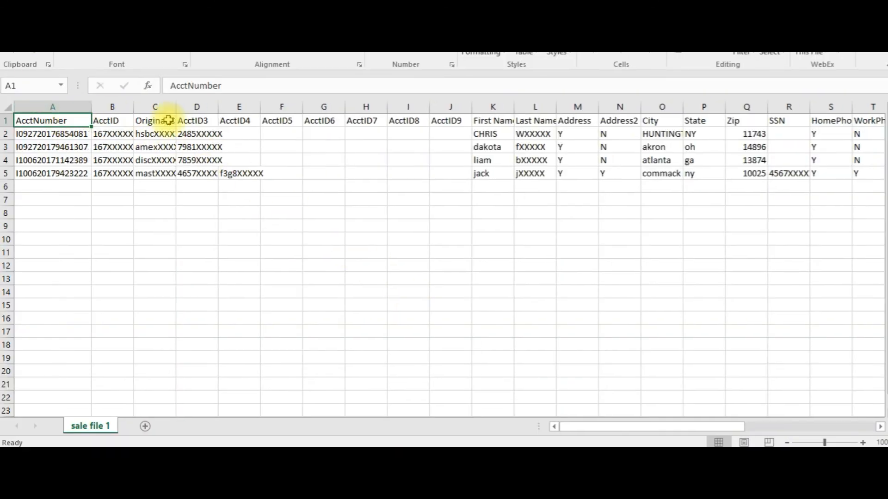
Autofit the AcctID column to check the four masked accounts, then close Excel without saving
click(130, 120)
double_click(134, 107)
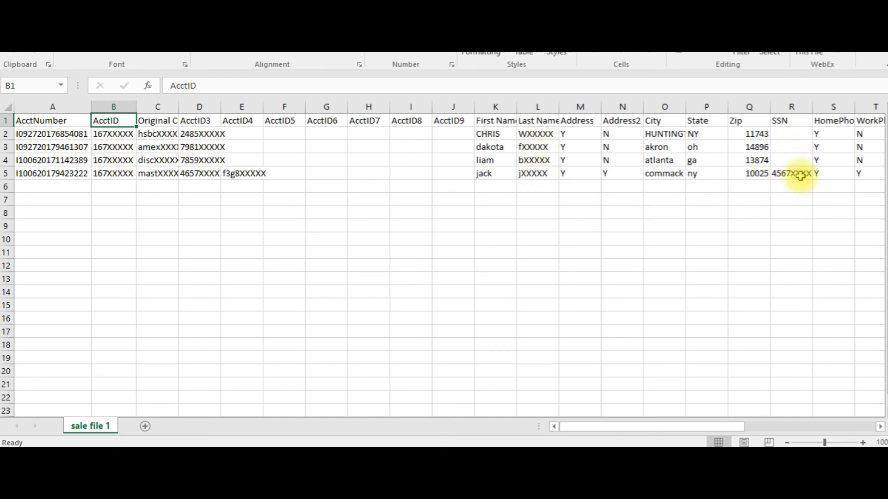
drag(740, 426, 703, 422)
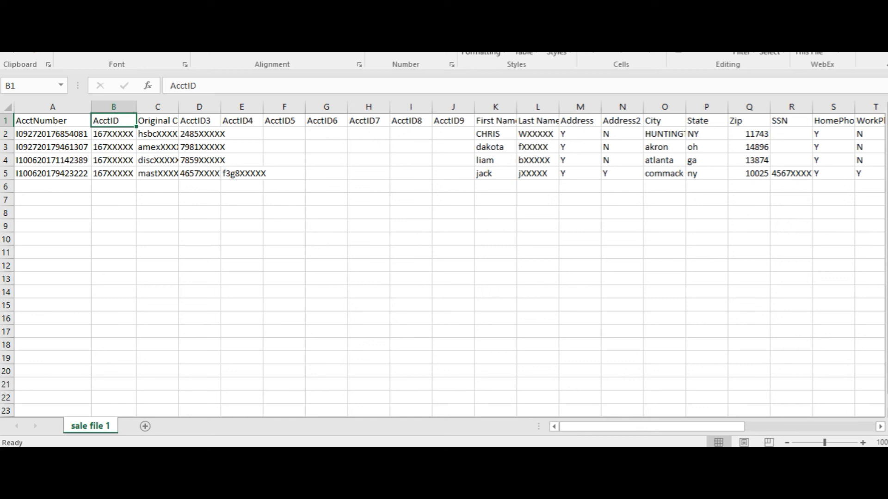
key(alt+F4)
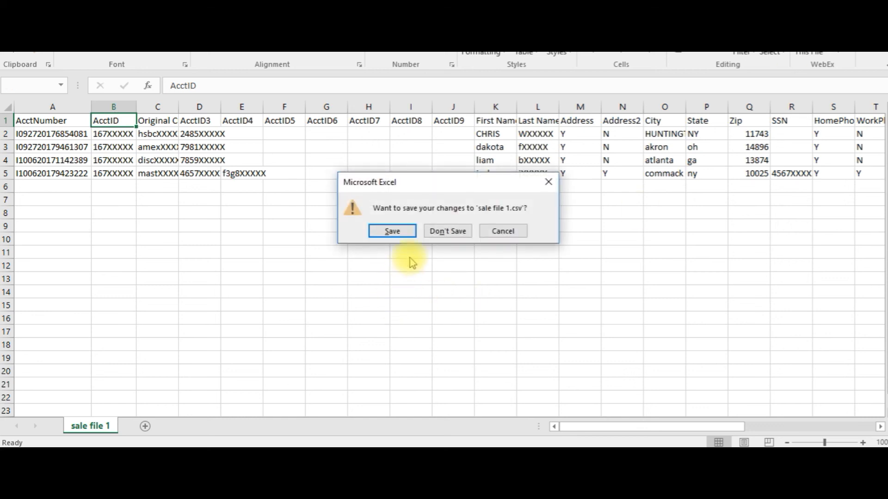
click(447, 230)
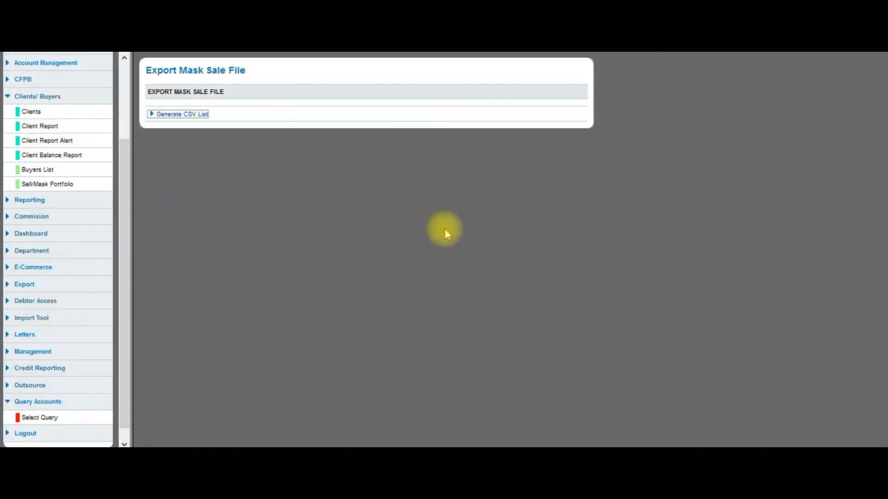
Start selling SALE FILE 1 from the sale files list and accept the irreversible-sale confirmation
click(64, 187)
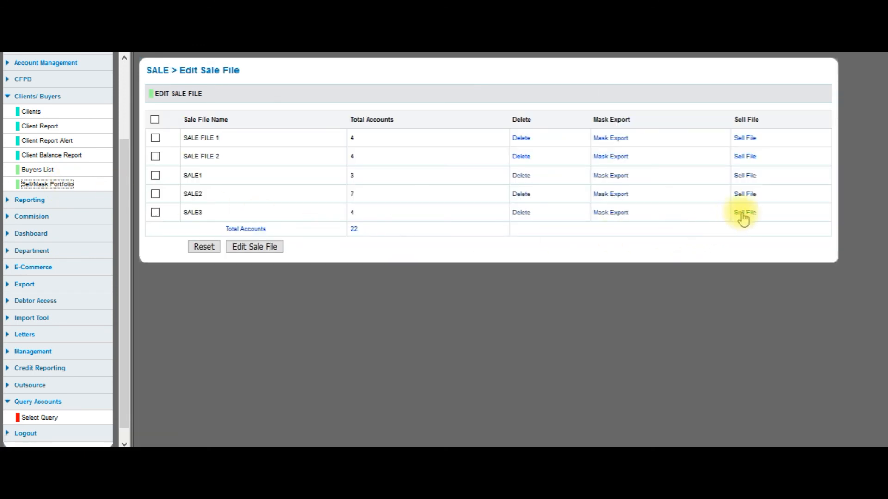
click(745, 138)
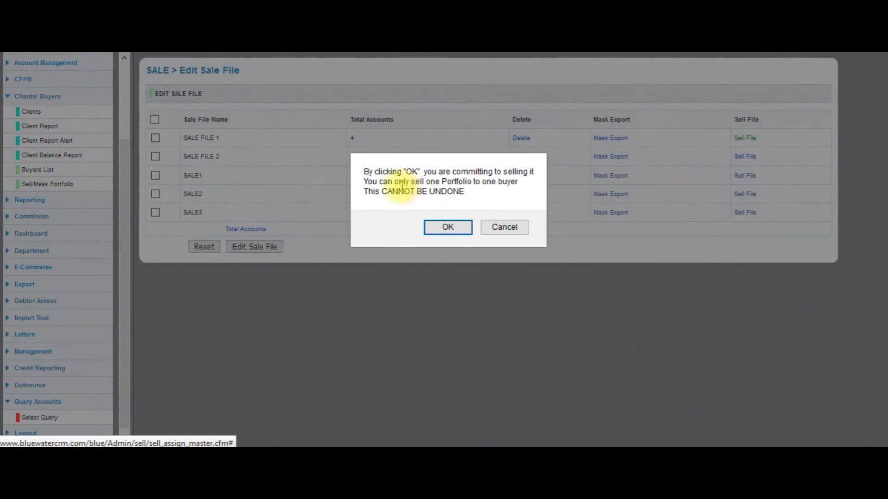
click(447, 228)
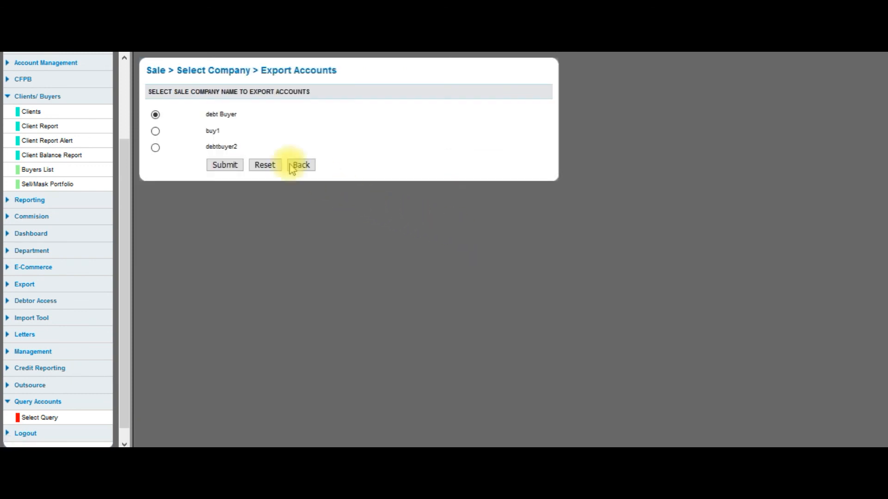
Choose buy1 as the buyer and submit the sale
click(213, 147)
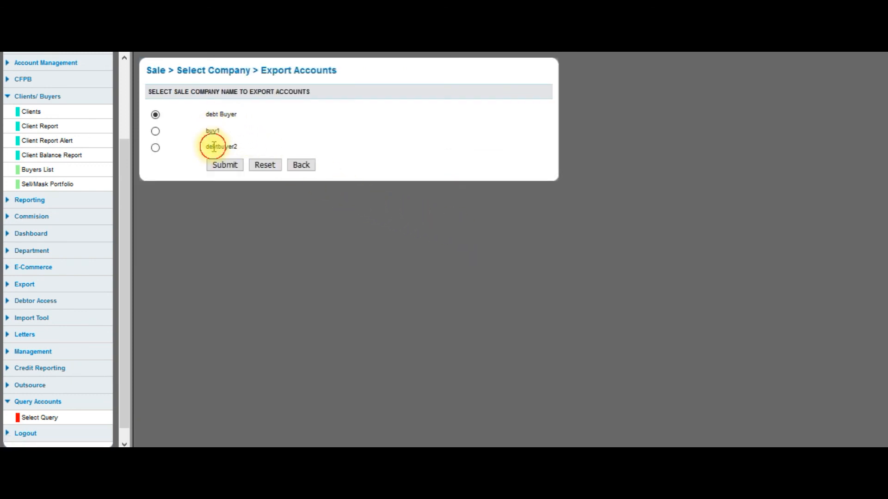
click(156, 132)
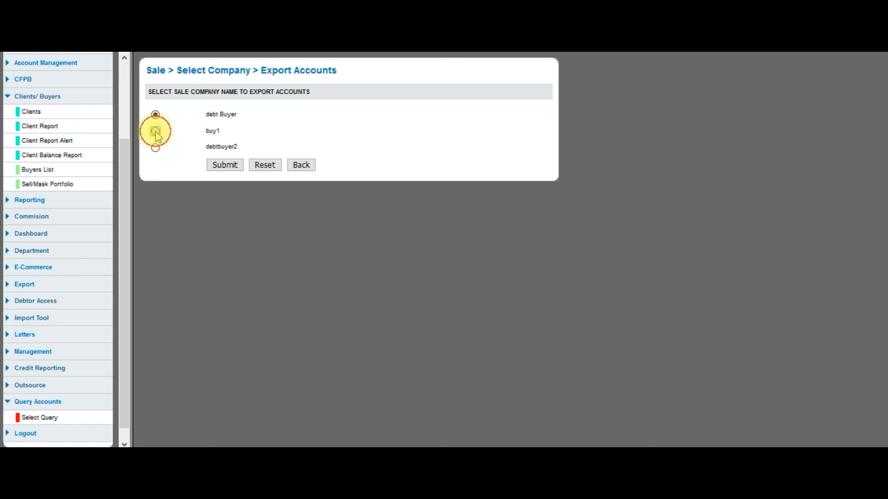
click(225, 165)
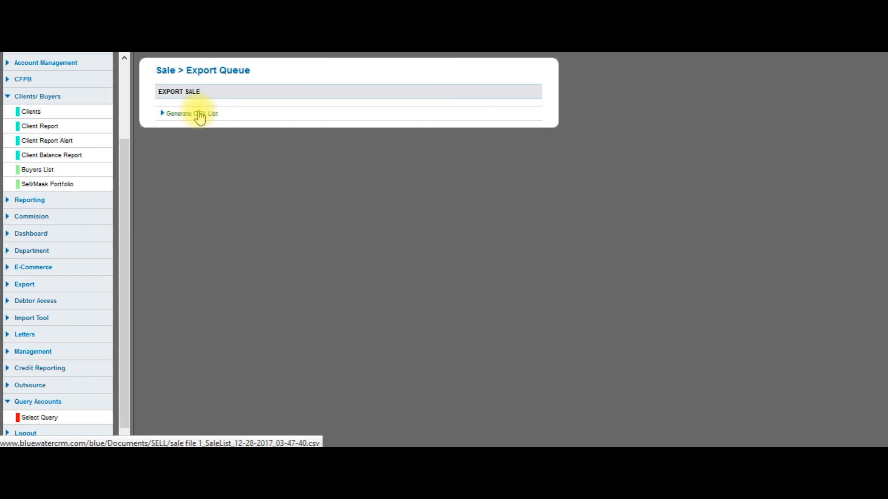
Generate the sale list CSV and open it in Microsoft Excel
click(200, 117)
click(208, 211)
click(359, 292)
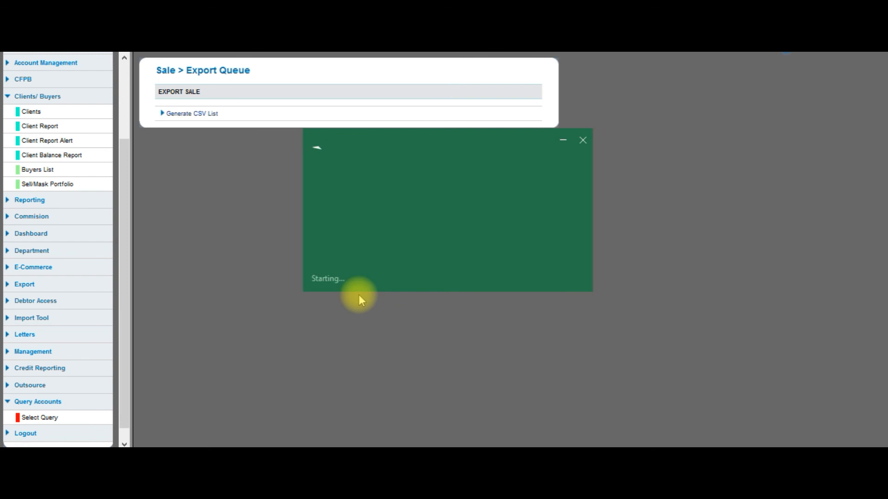